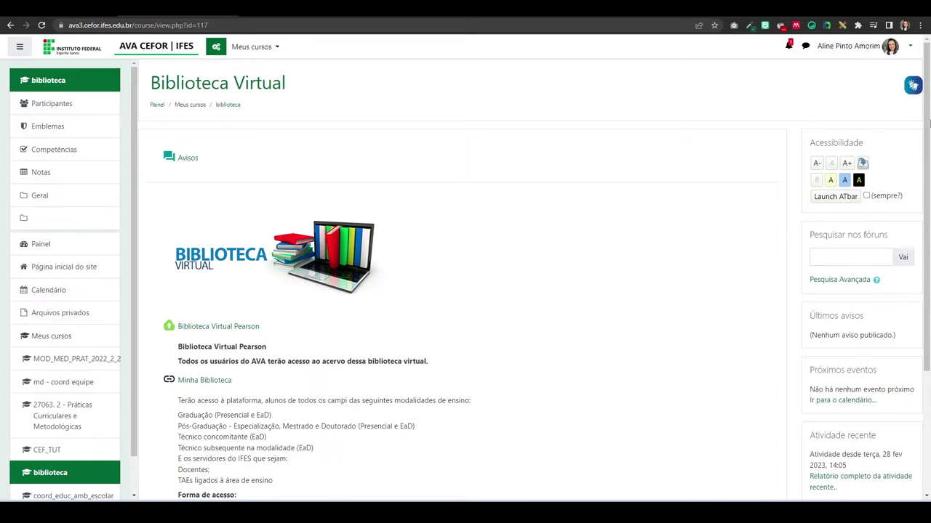
Open the VLibras sign-language translator and switch its avatar to the male figure and back to the female one.
{"action": "left_click", "coordinate": [913, 85]}
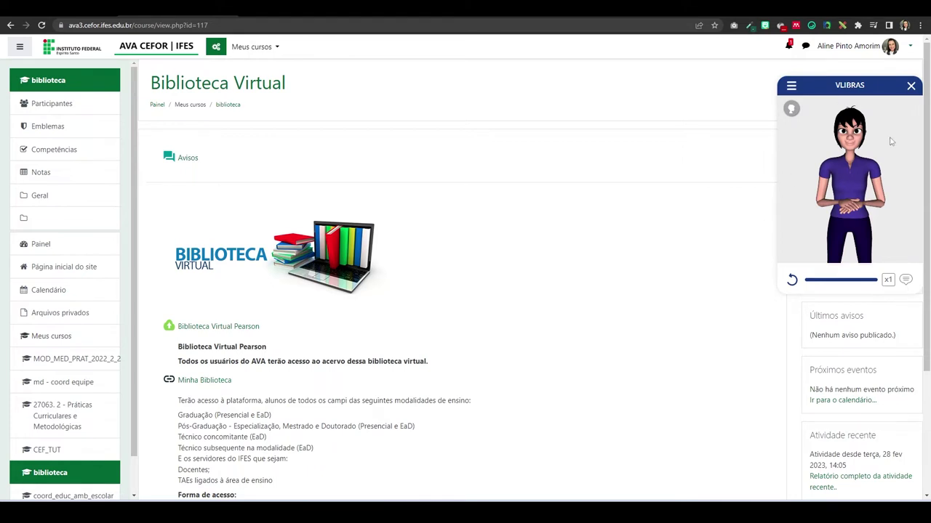
{"action": "left_click", "coordinate": [791, 110]}
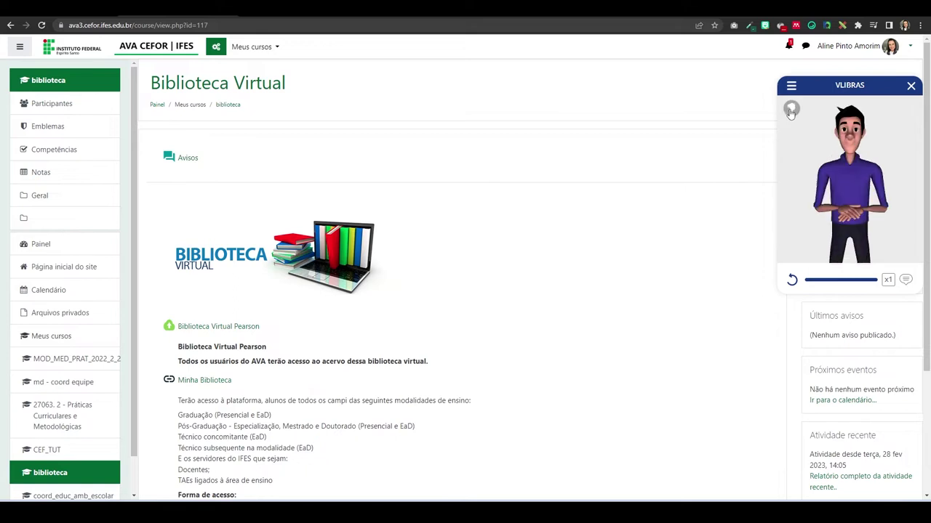
{"action": "left_click", "coordinate": [791, 110]}
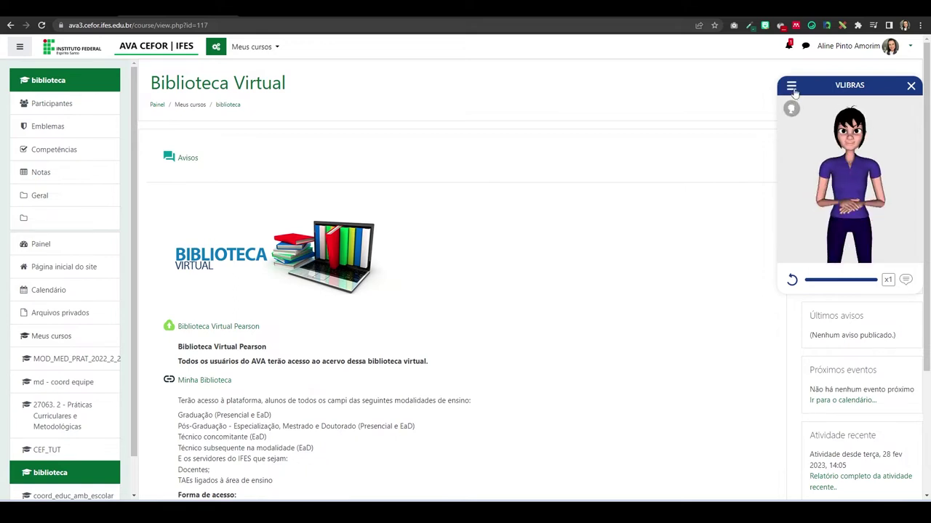
Toggle the VLibras screen position to the opposite side and back, and view the playback speed options.
{"action": "left_click", "coordinate": [791, 86]}
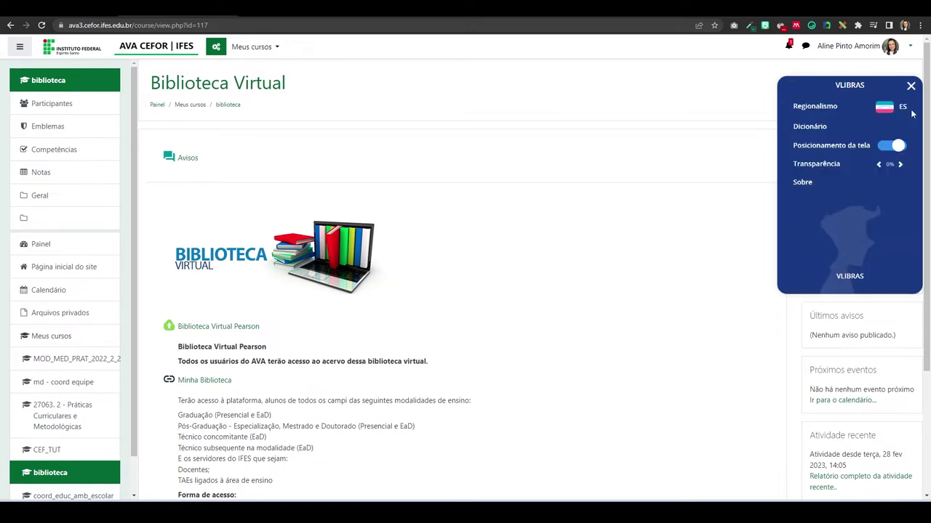
{"action": "left_click", "coordinate": [890, 147]}
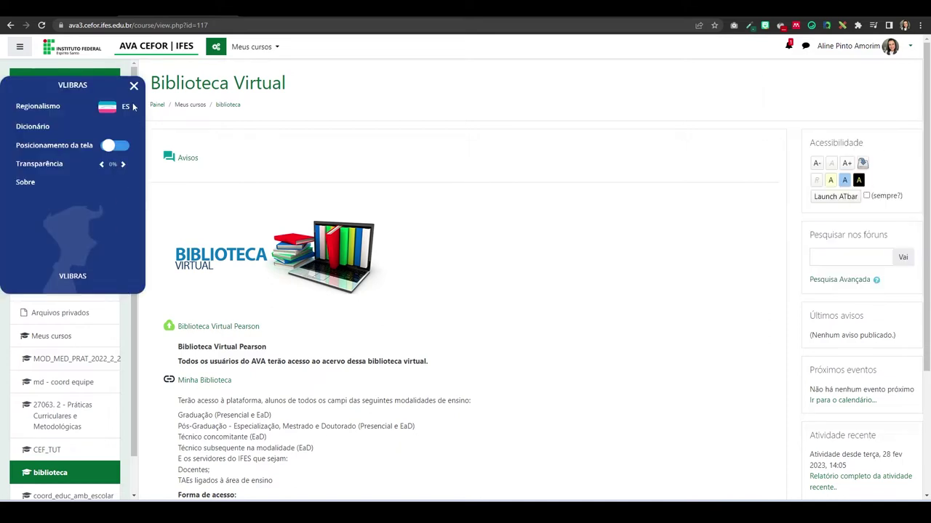
{"action": "left_click", "coordinate": [114, 145]}
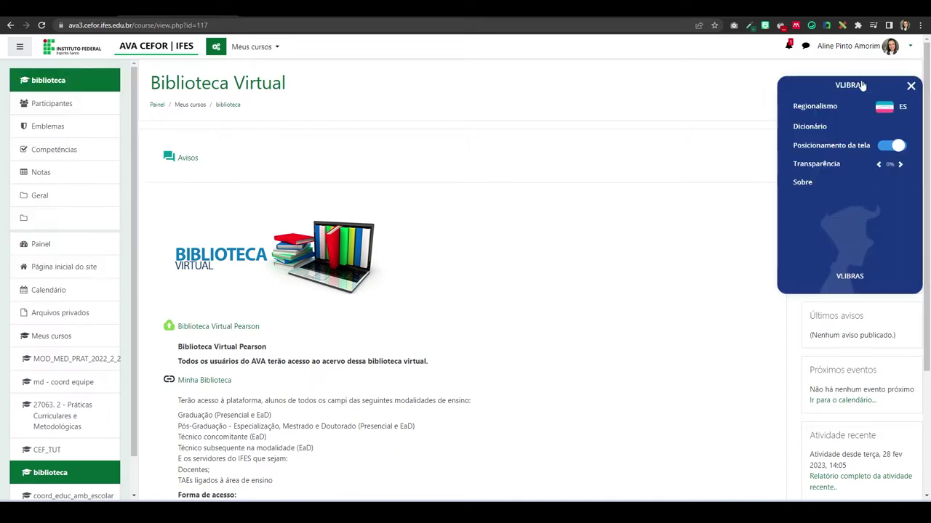
{"action": "left_click", "coordinate": [909, 85]}
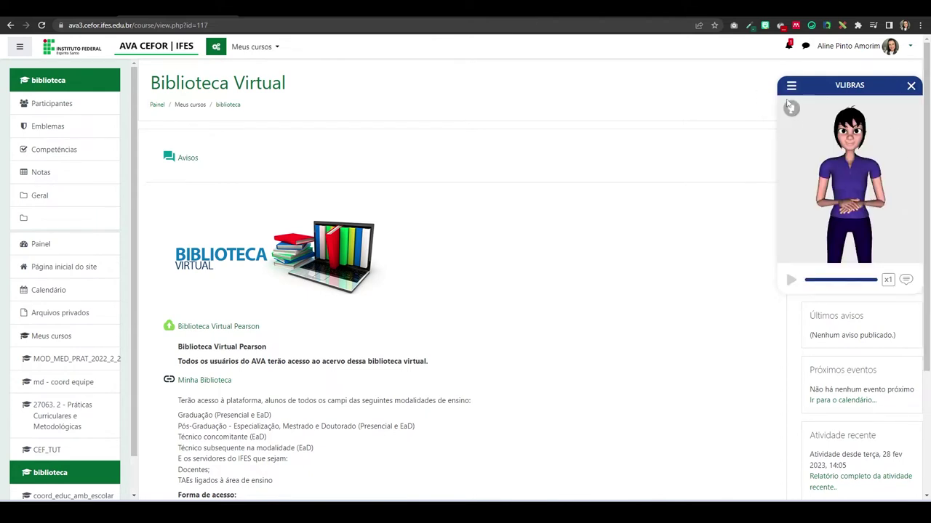
{"action": "left_click", "coordinate": [887, 281]}
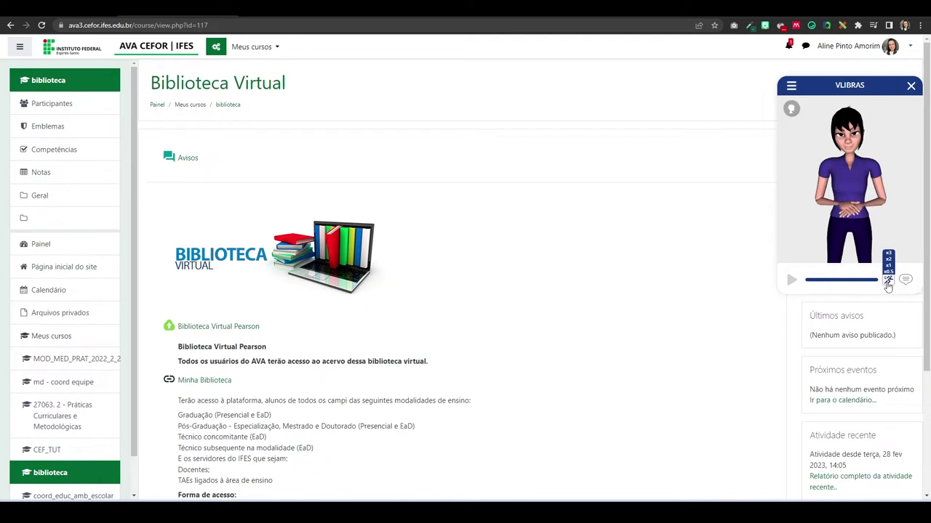
{"action": "left_click", "coordinate": [886, 284]}
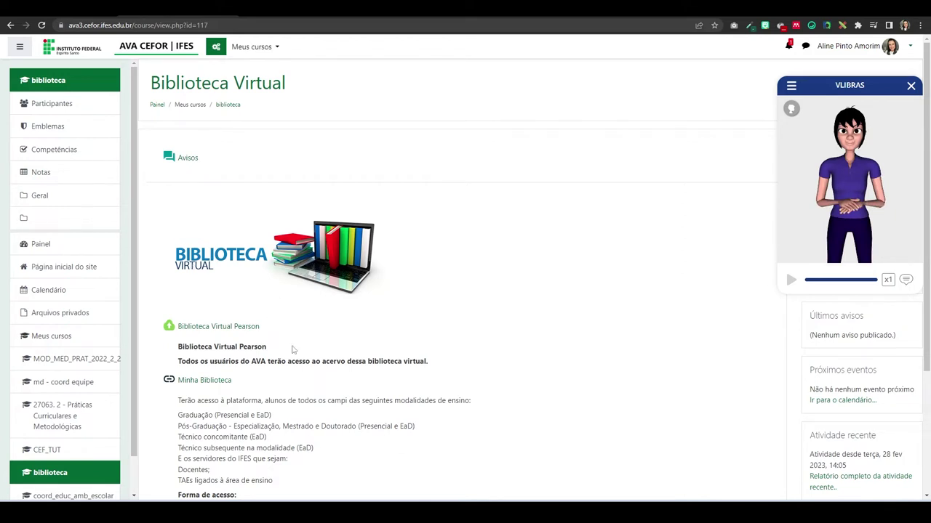
Translate the bold Biblioteca Virtual Pearson heading, the sentence below it and the Biblioteca Virtual Pearson link into Libras.
{"action": "left_click", "coordinate": [205, 348]}
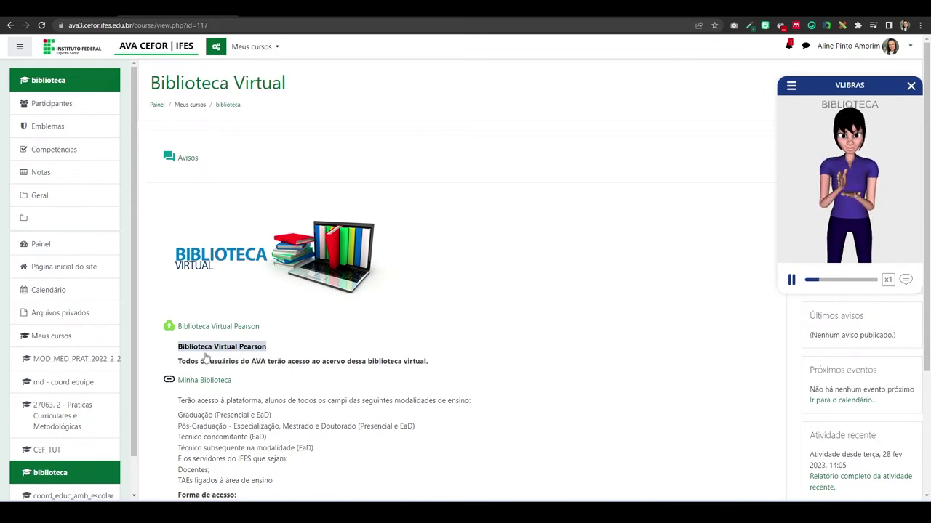
{"action": "left_click", "coordinate": [210, 365]}
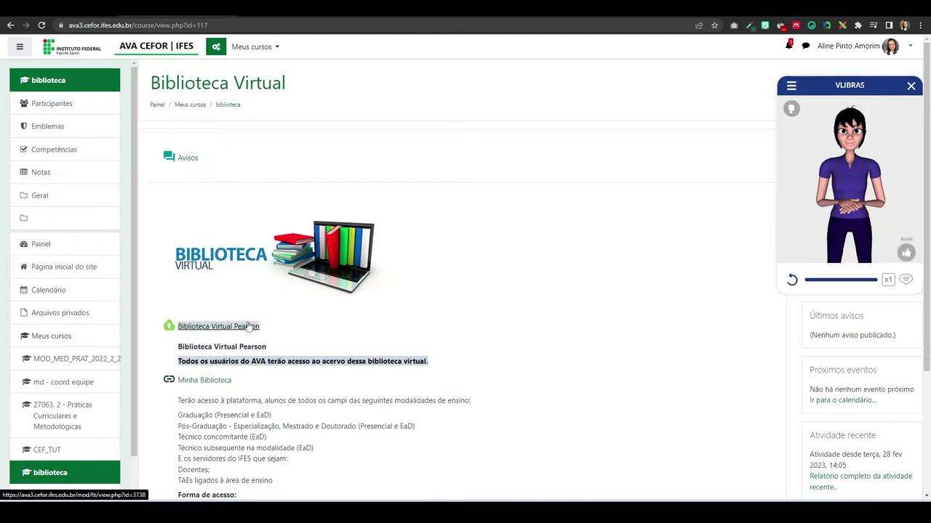
{"action": "left_click", "coordinate": [208, 330]}
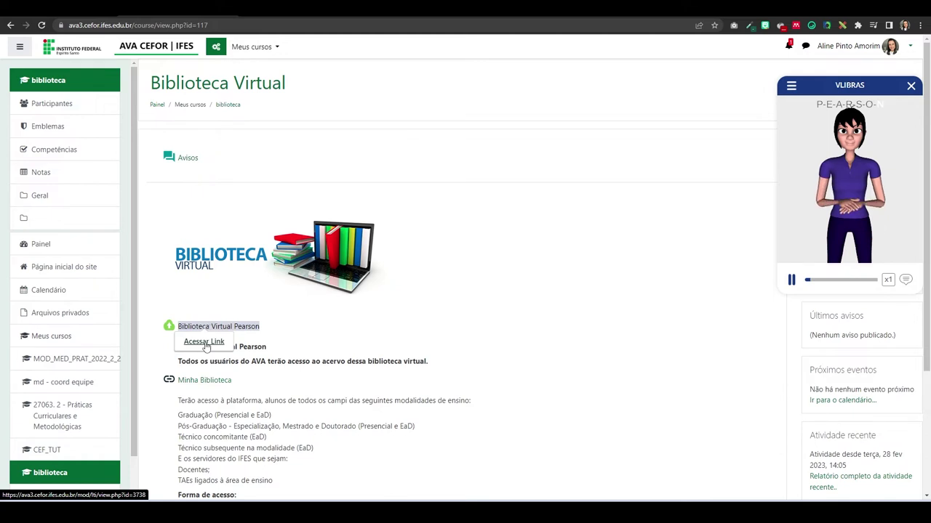
Translate the course navigation items Participantes, Emblemas, Competências and Notas into Libras.
{"action": "left_click", "coordinate": [43, 107]}
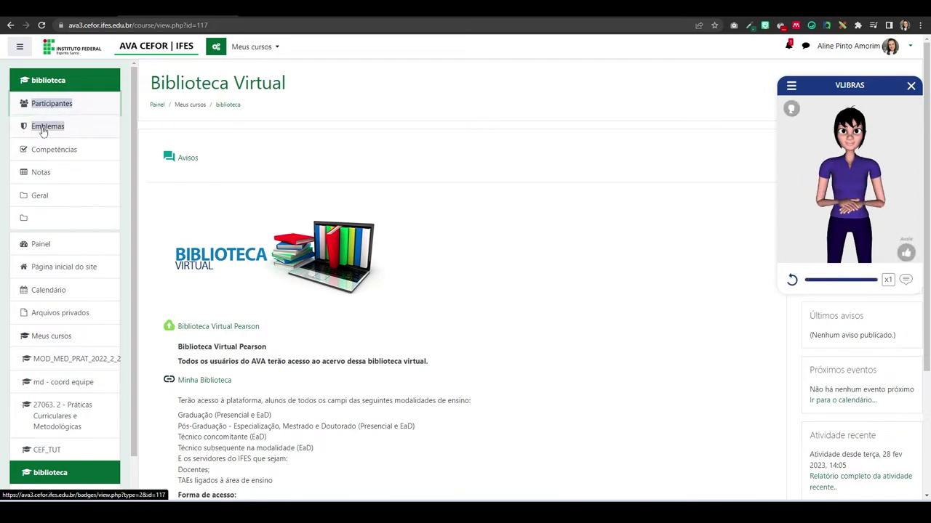
{"action": "left_click", "coordinate": [43, 130]}
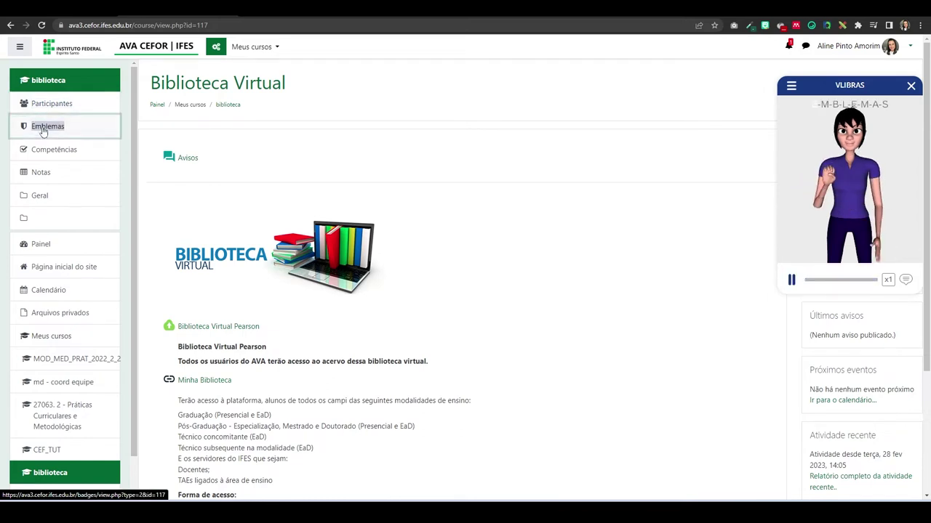
{"action": "left_click", "coordinate": [46, 157]}
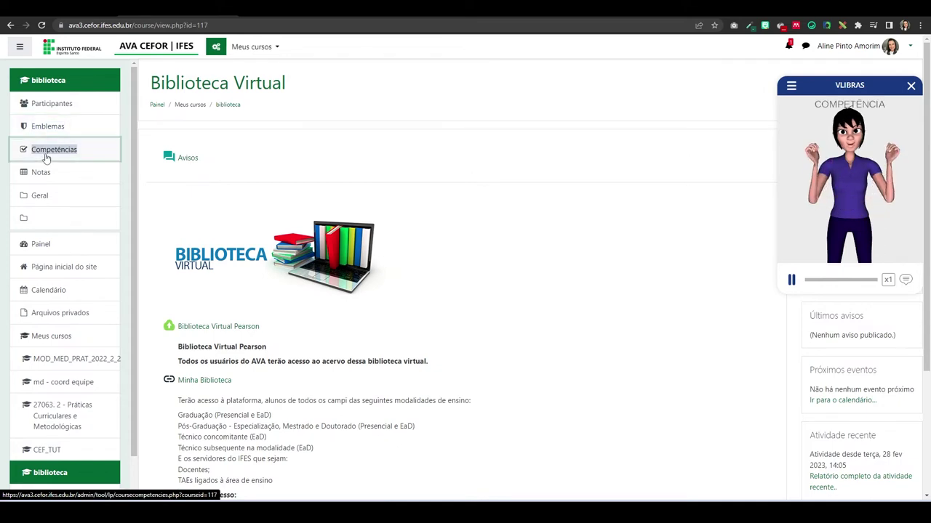
{"action": "left_click", "coordinate": [50, 104]}
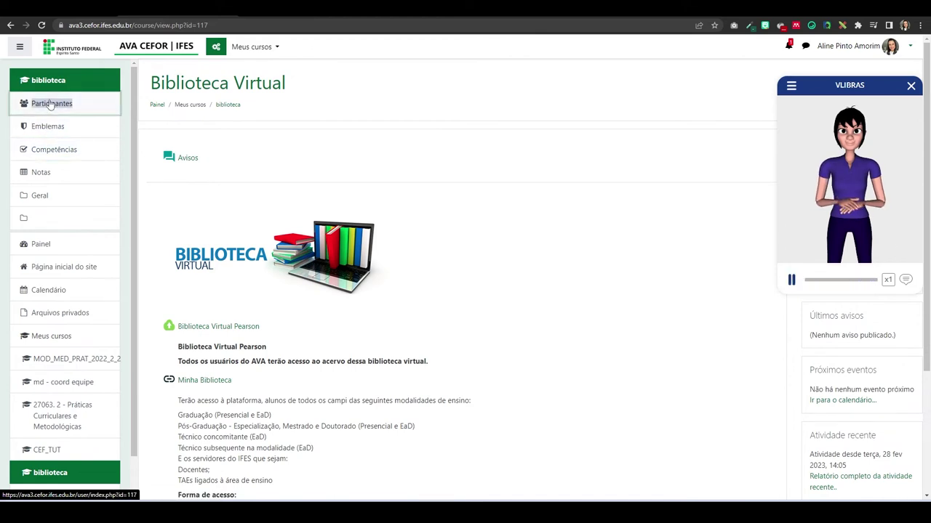
{"action": "left_click", "coordinate": [49, 129]}
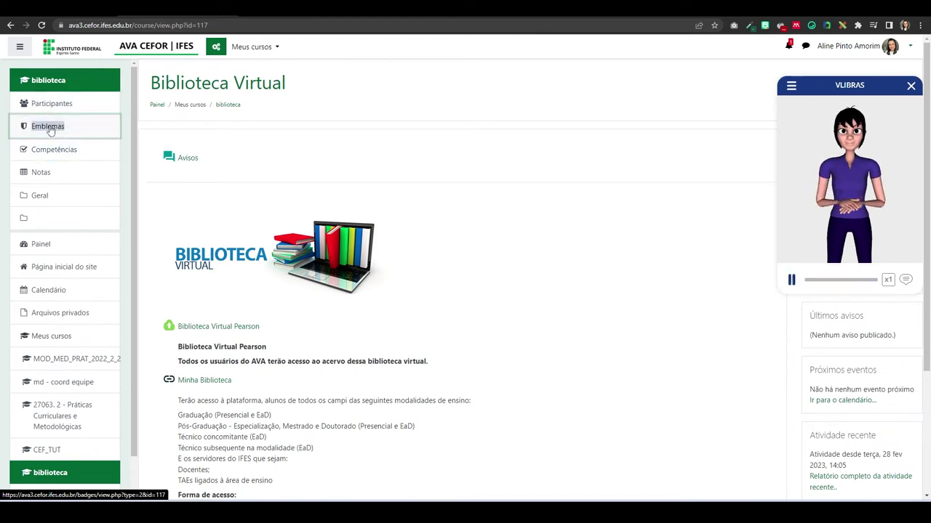
{"action": "left_click", "coordinate": [42, 156]}
{"action": "left_click", "coordinate": [43, 175]}
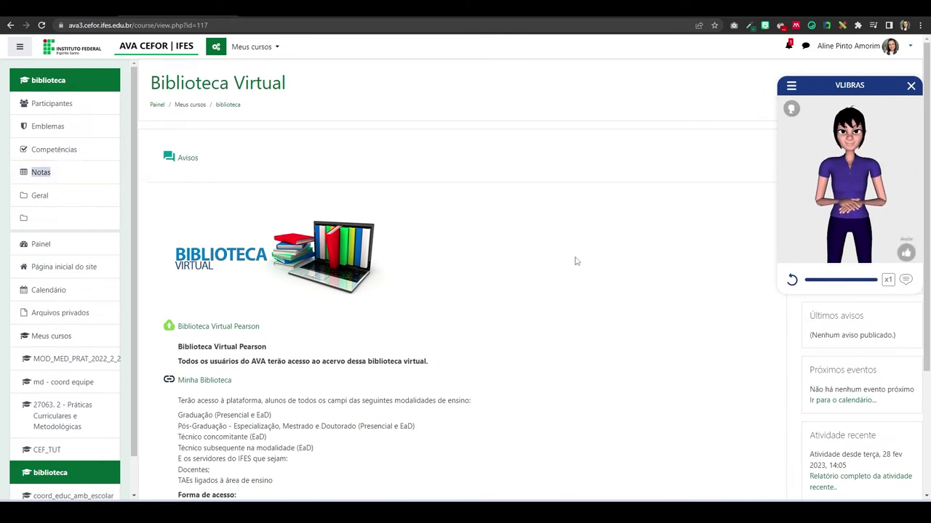
Close VLibras, visit the Participantes page and return to the biblioteca course page.
{"action": "left_click", "coordinate": [911, 86]}
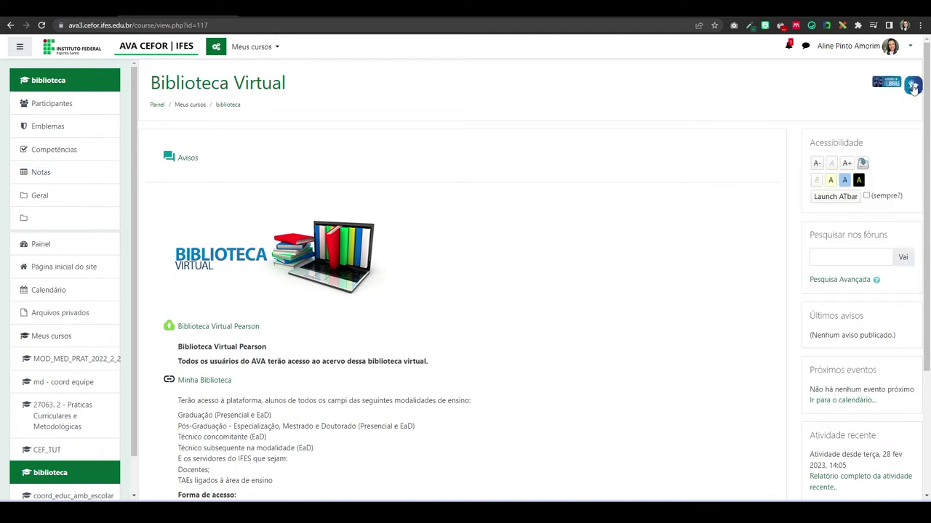
{"action": "left_click", "coordinate": [44, 105]}
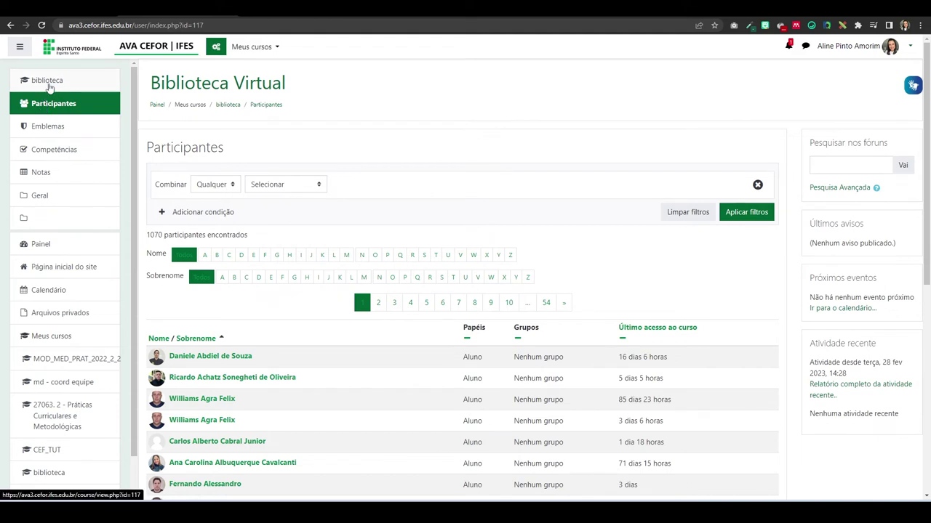
{"action": "left_click", "coordinate": [47, 81]}
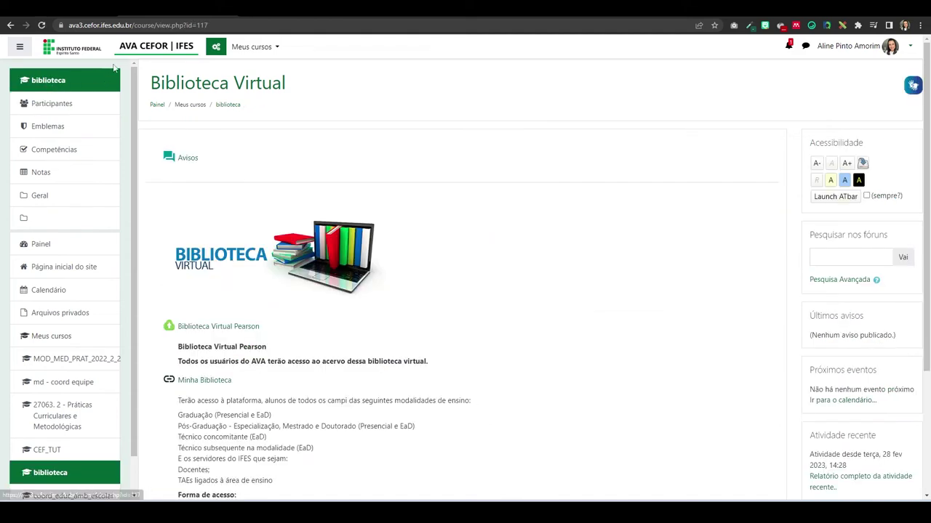
Reopen the VLibras translator and close it again.
{"action": "left_click", "coordinate": [913, 86]}
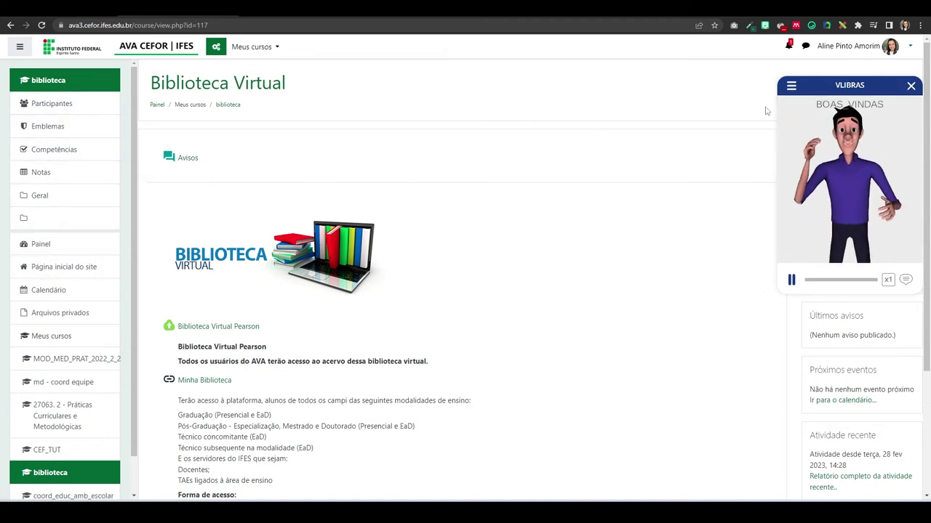
{"action": "left_click", "coordinate": [911, 86]}
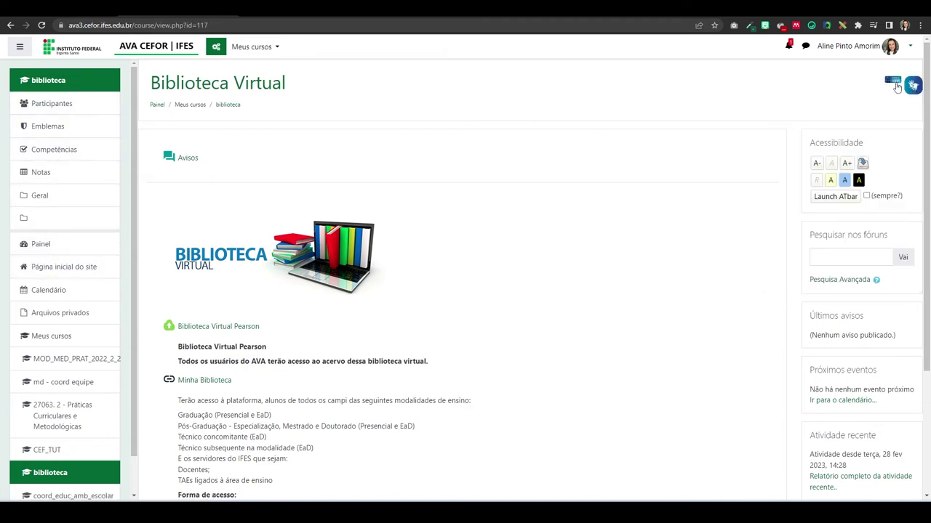
Apply the high-contrast colour scheme and enlarge the page text by two increments.
{"action": "left_click", "coordinate": [858, 181]}
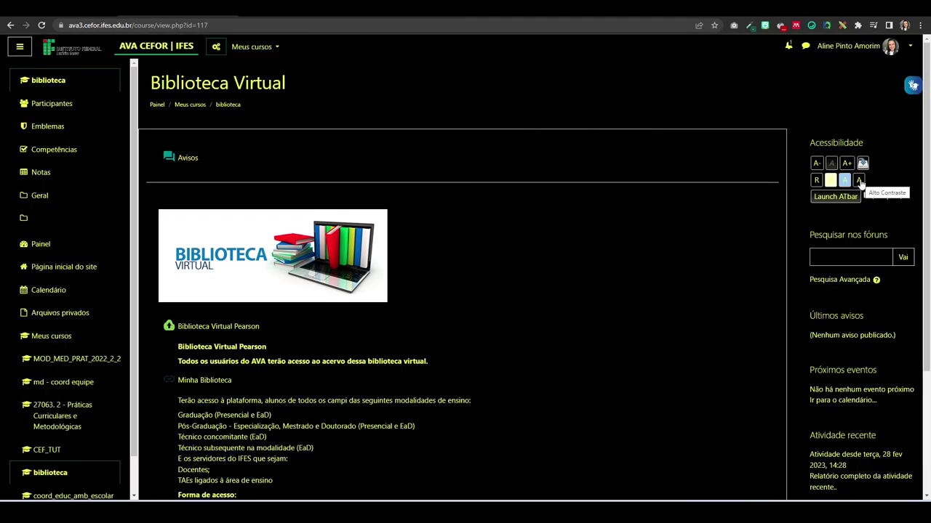
{"action": "left_click", "coordinate": [847, 163]}
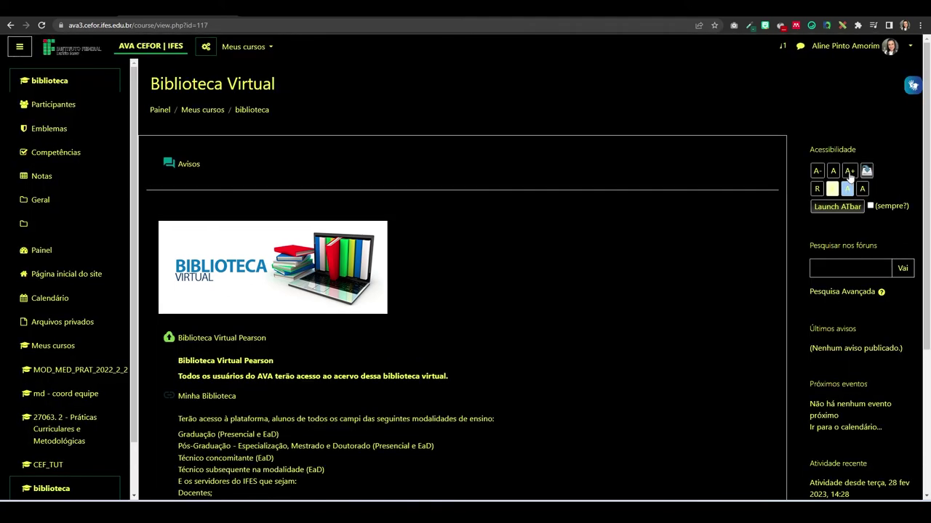
{"action": "left_click", "coordinate": [851, 175]}
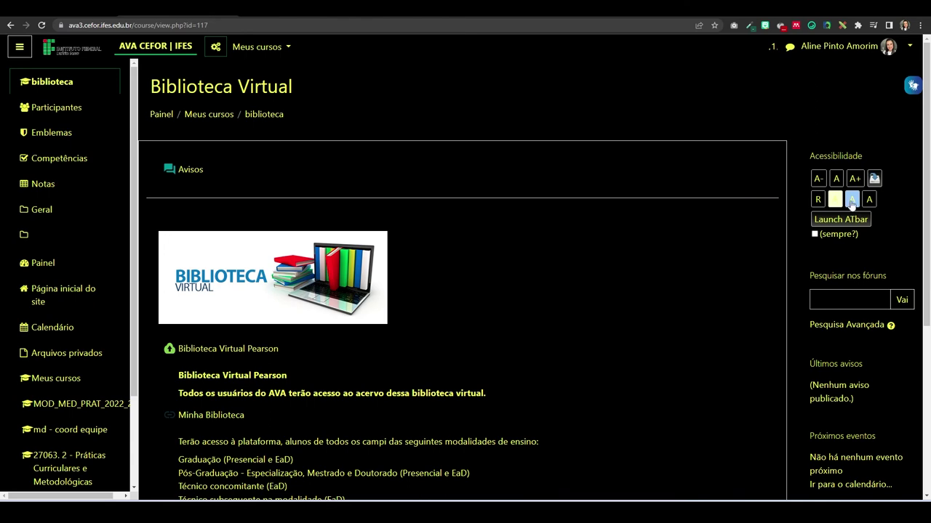
Try the blue and yellow colour schemes, and reset the page colours to the default.
{"action": "left_click", "coordinate": [852, 200]}
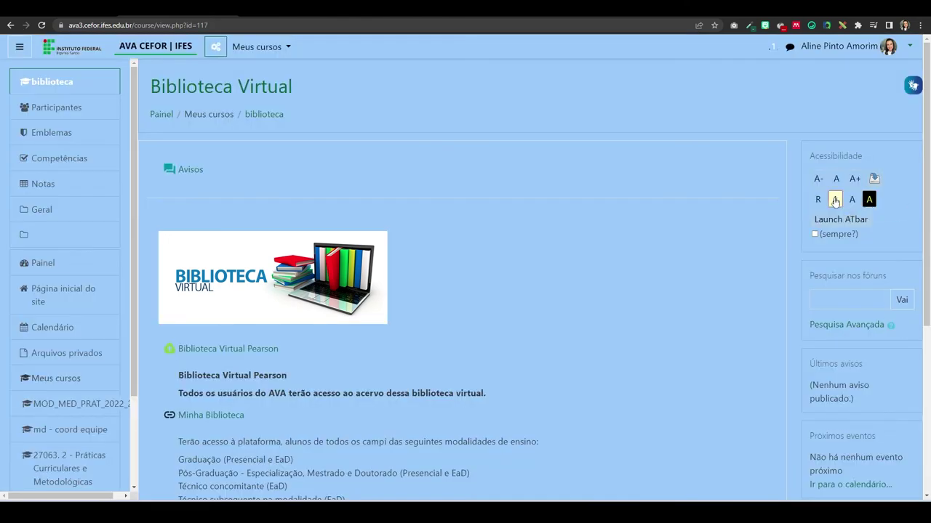
{"action": "left_click", "coordinate": [834, 201]}
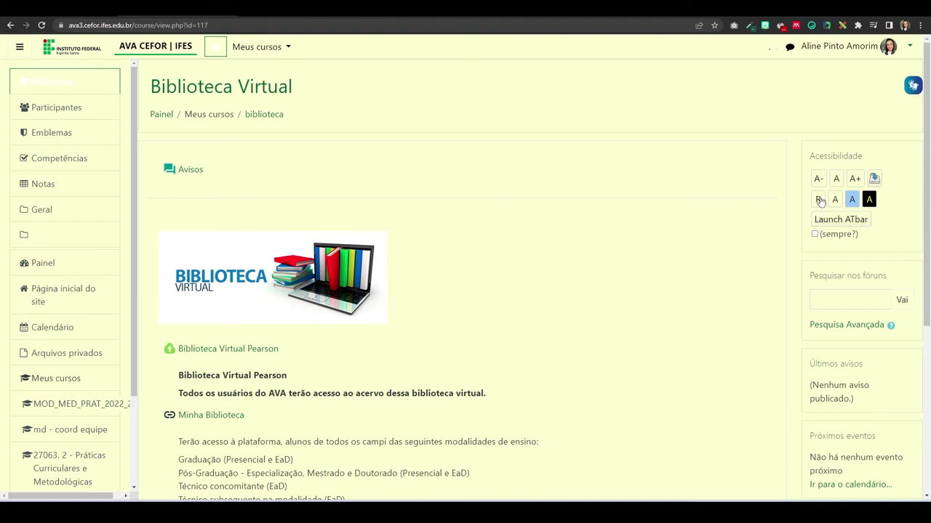
{"action": "left_click", "coordinate": [819, 201]}
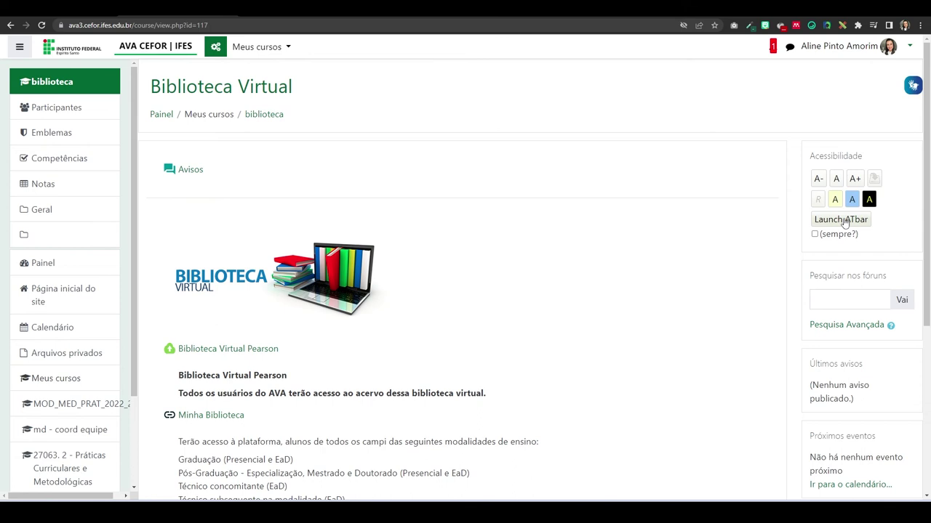
Launch the ATbar accessibility toolbar and close it again.
{"action": "left_click", "coordinate": [844, 220]}
{"action": "left_click", "coordinate": [849, 181]}
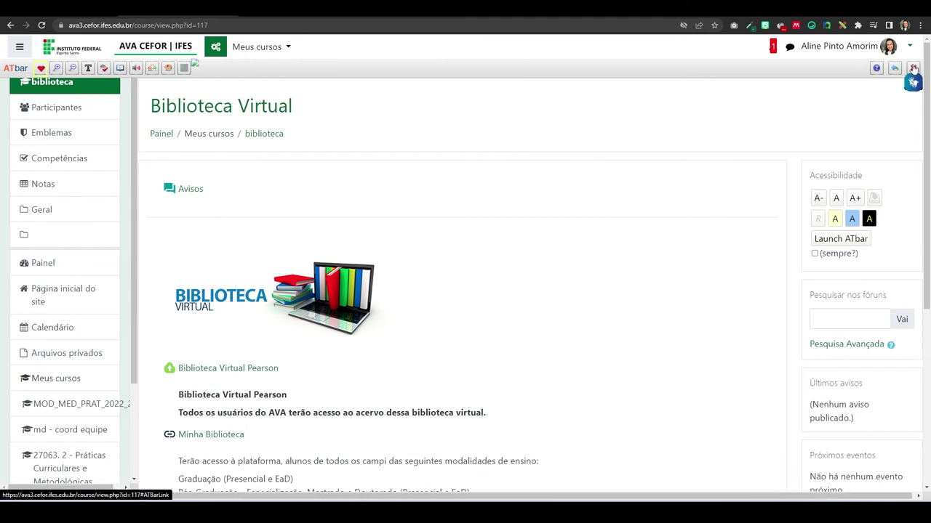
{"action": "left_click", "coordinate": [914, 67]}
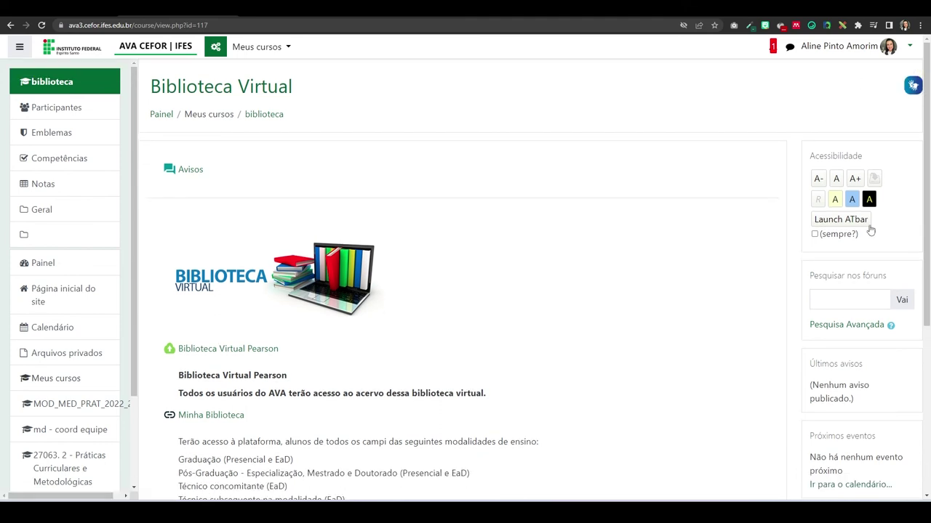